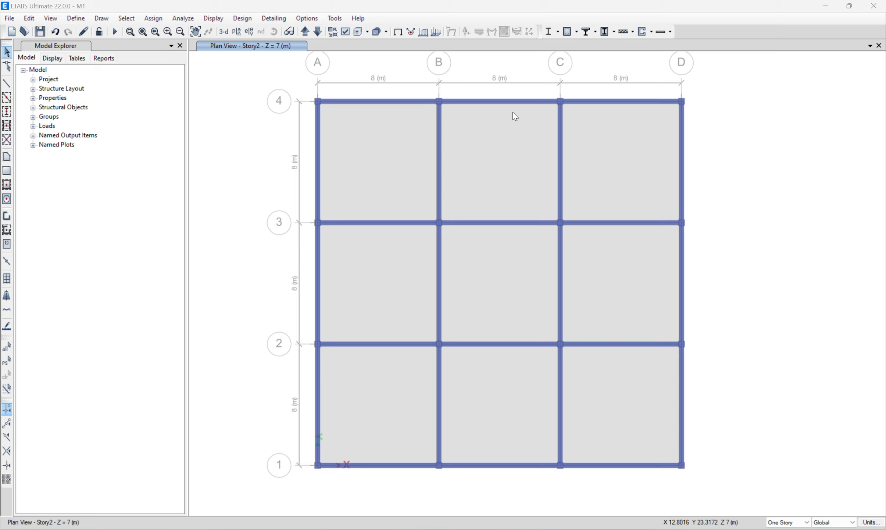
# Review the defined Dead and Live load patterns, including their types and self-weight multipliers
pyautogui.click(84, 19)
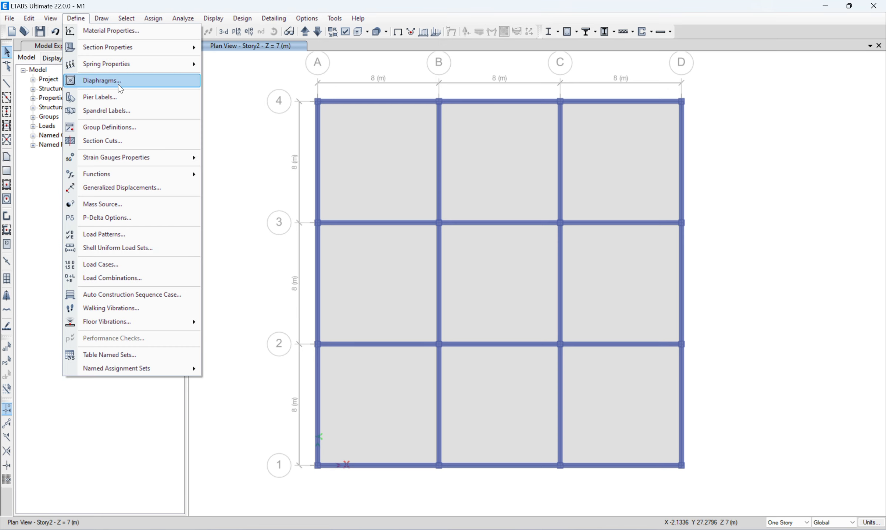
pyautogui.click(140, 235)
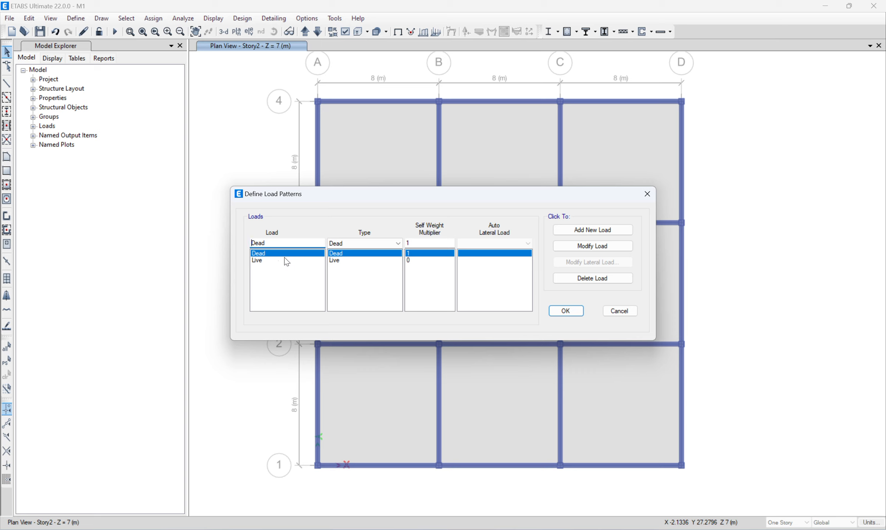
pyautogui.click(270, 261)
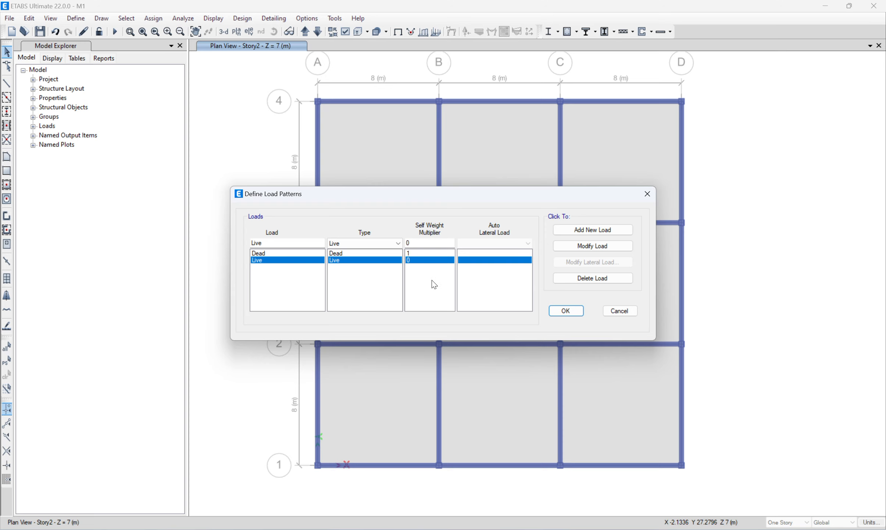
pyautogui.click(559, 315)
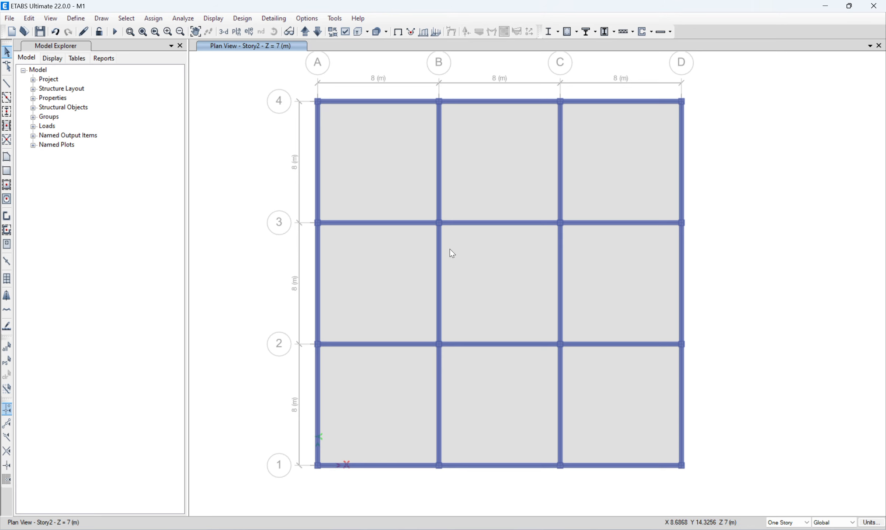
# Review the model's defined load cases and their types
pyautogui.click(76, 19)
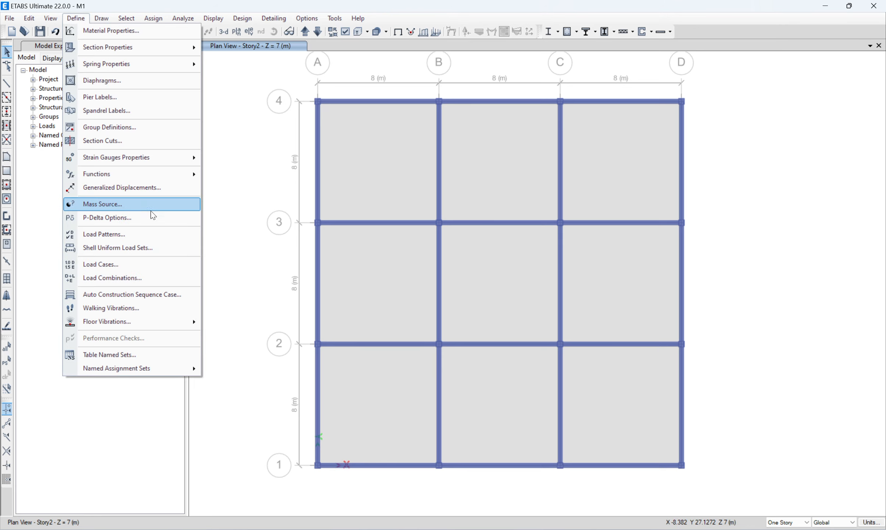
pyautogui.click(118, 264)
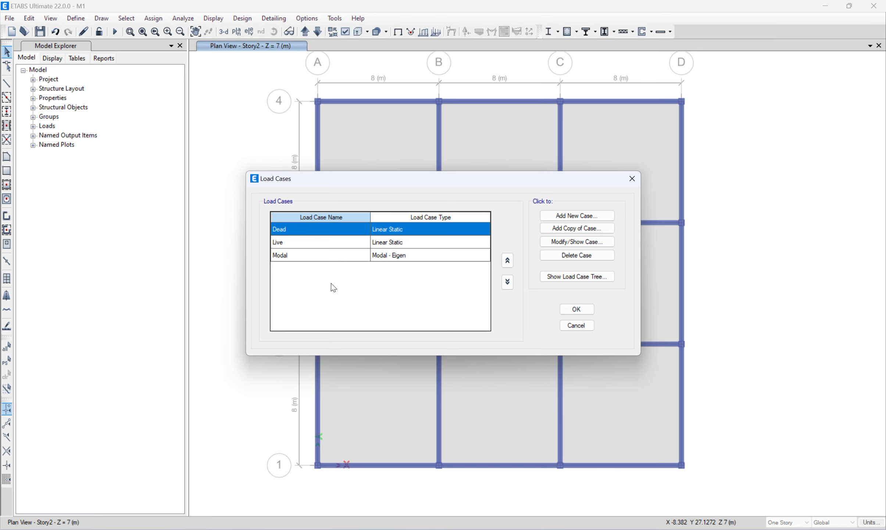
pyautogui.moveTo(383, 179); pyautogui.dragTo(437, 146)
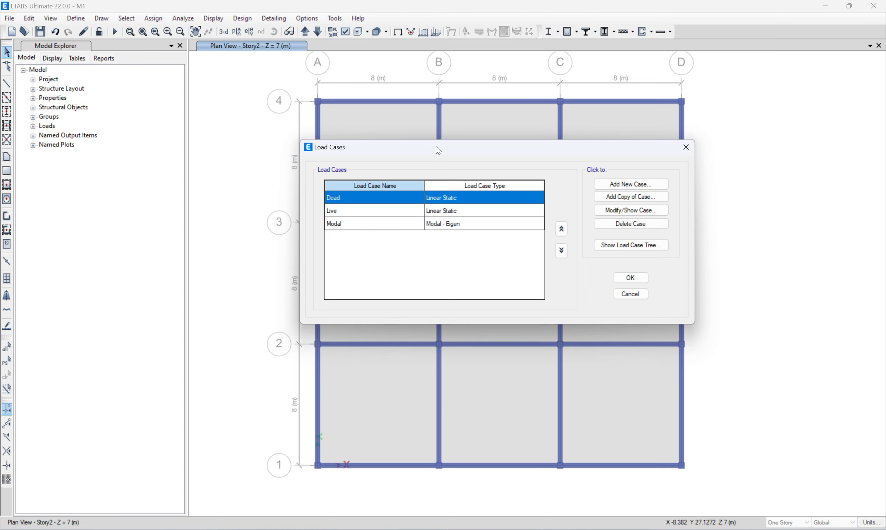
pyautogui.moveTo(444, 146); pyautogui.dragTo(446, 172)
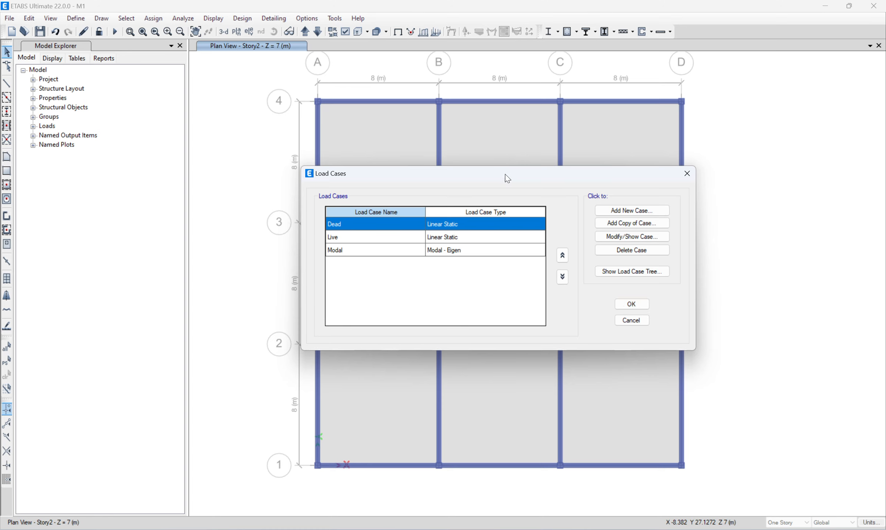
pyautogui.moveTo(508, 178); pyautogui.dragTo(509, 189)
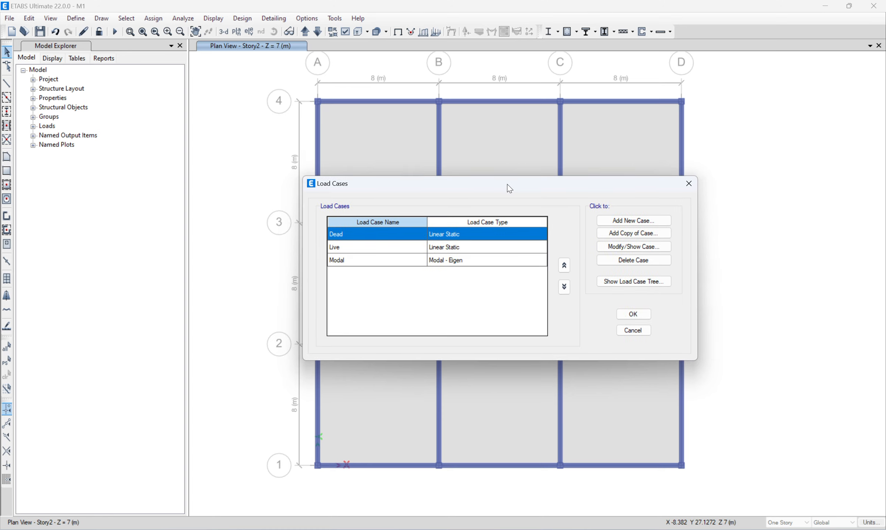
pyautogui.click(633, 314)
# Start a new Linear Add load combination containing the Dead and Live cases
pyautogui.click(76, 18)
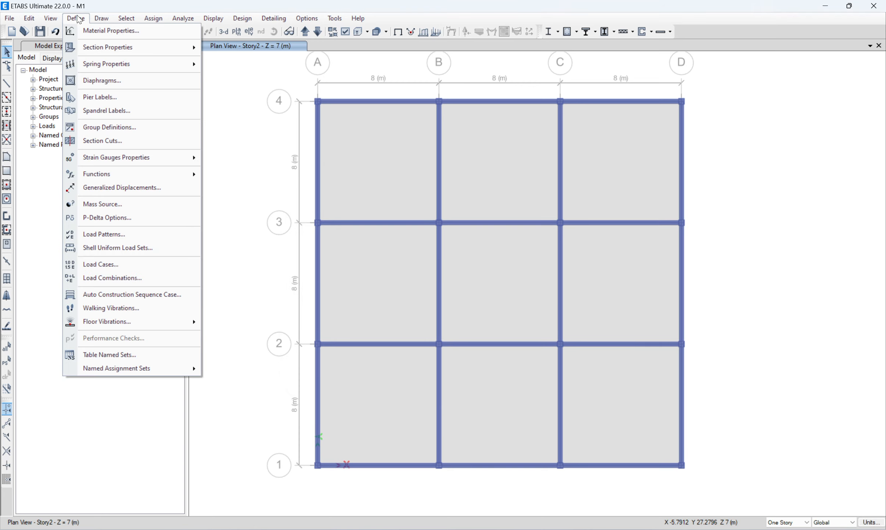
pyautogui.click(137, 278)
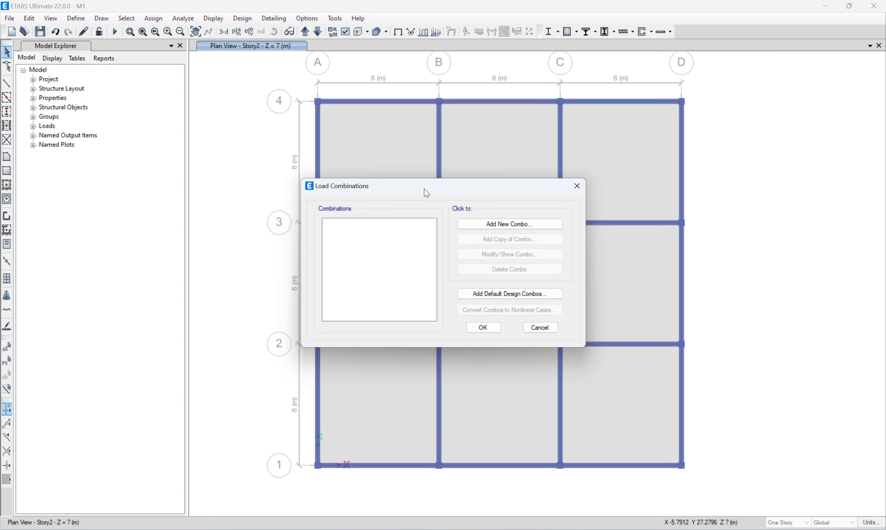
pyautogui.moveTo(425, 189); pyautogui.dragTo(483, 207)
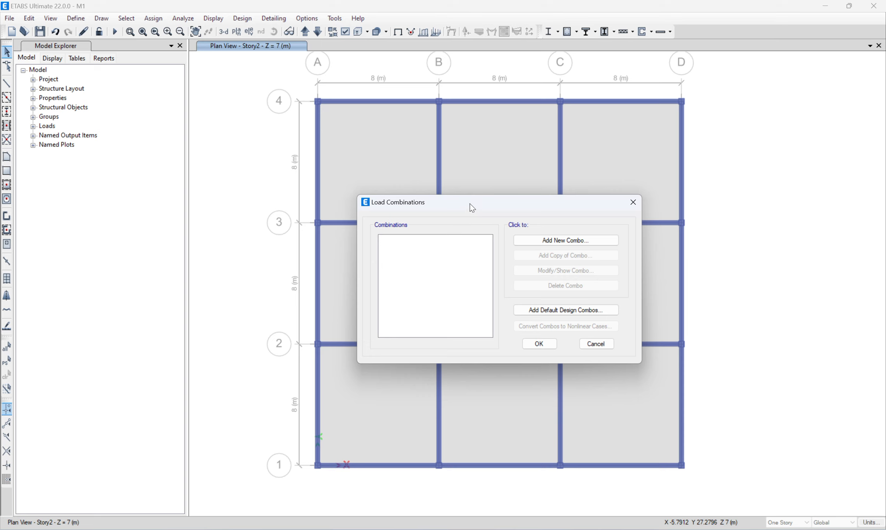
pyautogui.moveTo(471, 208); pyautogui.dragTo(471, 213)
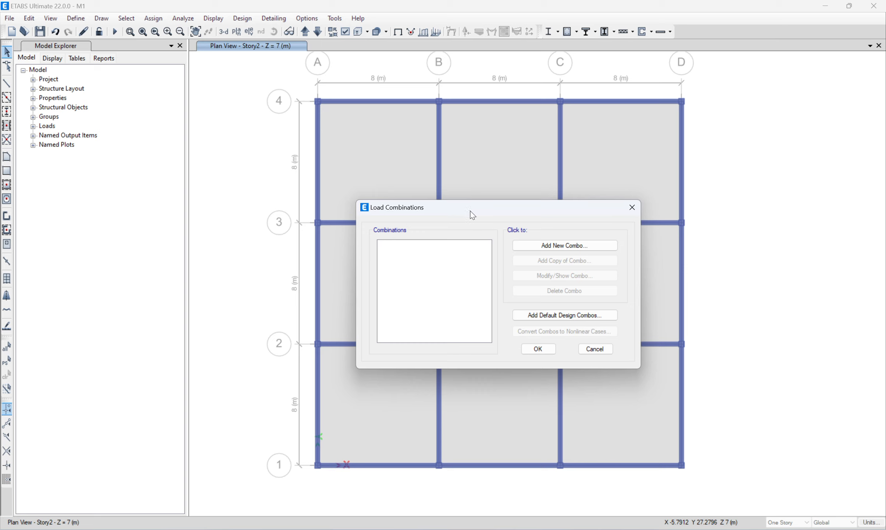
pyautogui.moveTo(470, 210); pyautogui.dragTo(471, 211)
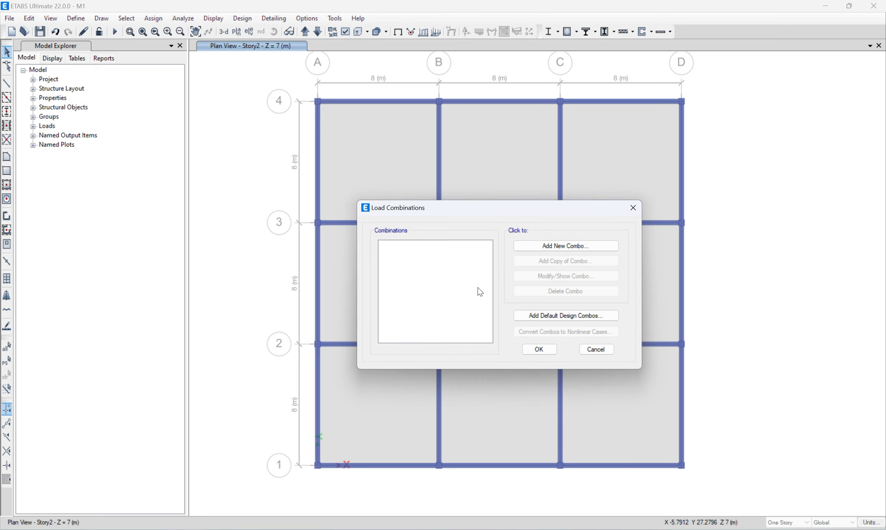
pyautogui.click(562, 252)
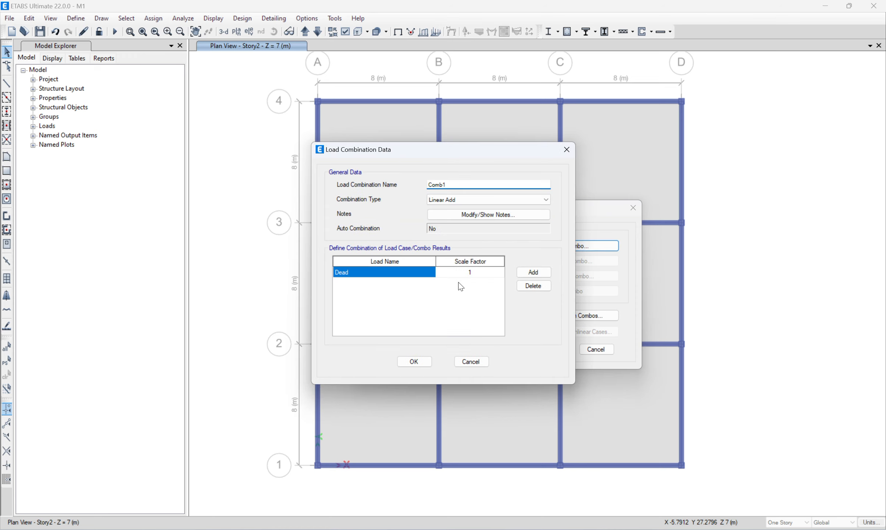
pyautogui.click(534, 273)
pyautogui.click(401, 283)
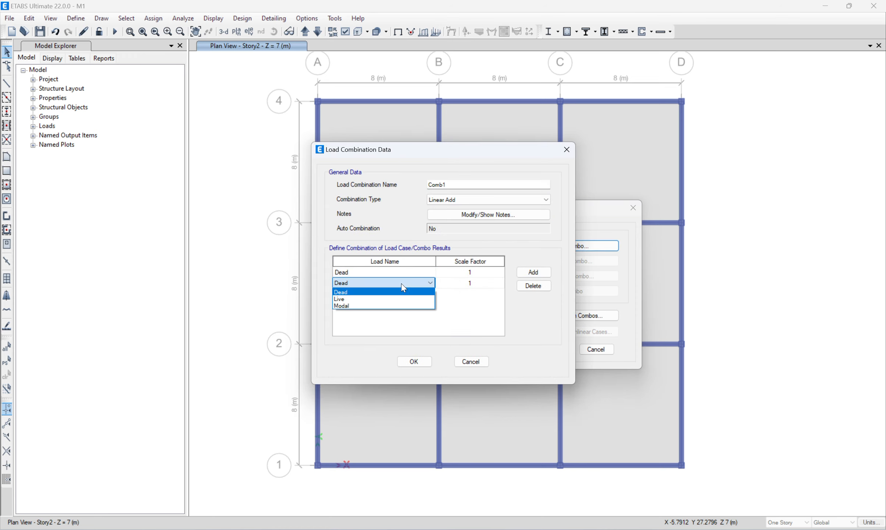
pyautogui.click(398, 299)
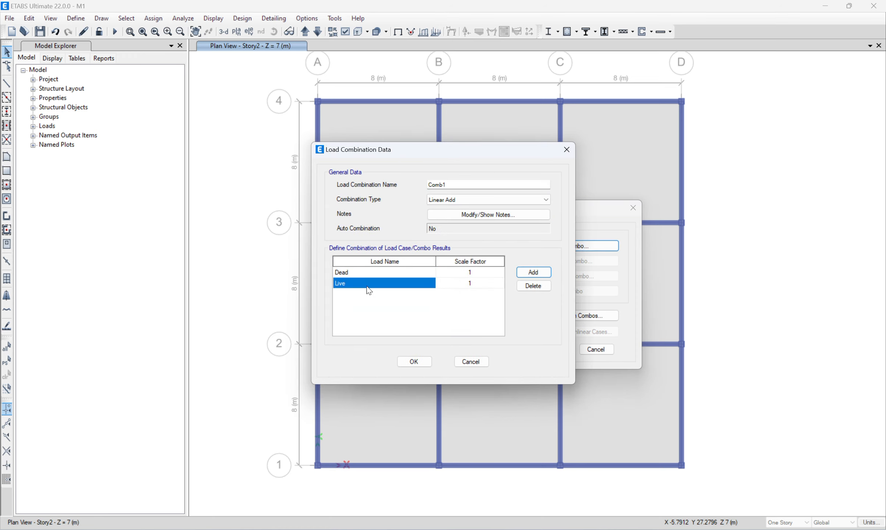
pyautogui.click(431, 283)
pyautogui.click(417, 285)
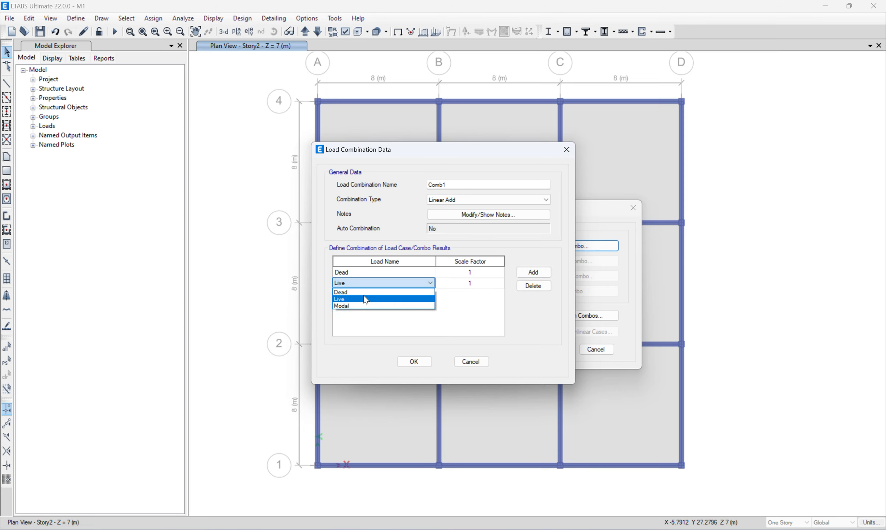
pyautogui.click(348, 299)
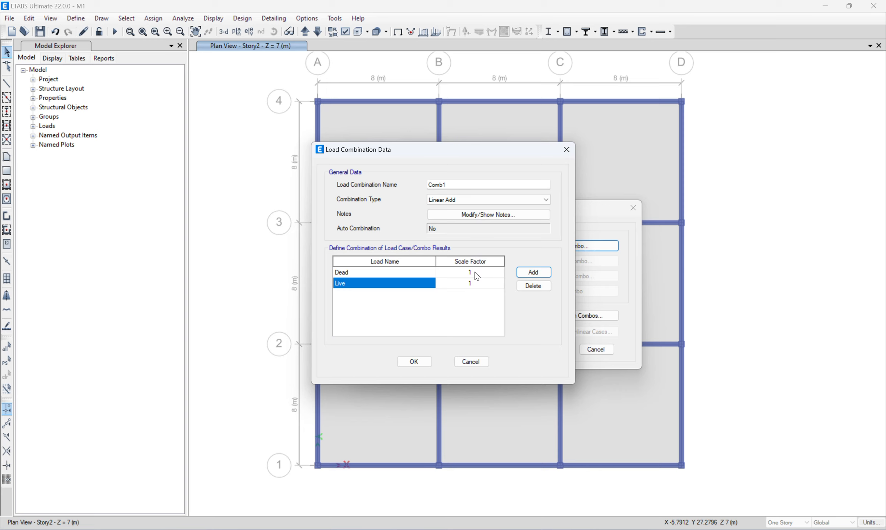
# Save the first combination with a scale factor of 1 for both Dead and Live
pyautogui.click(472, 284)
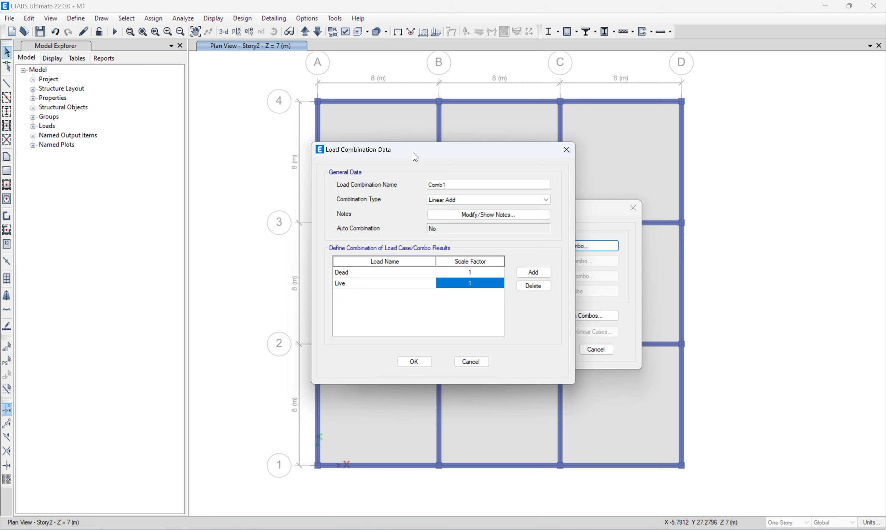
pyautogui.moveTo(414, 154); pyautogui.dragTo(472, 183)
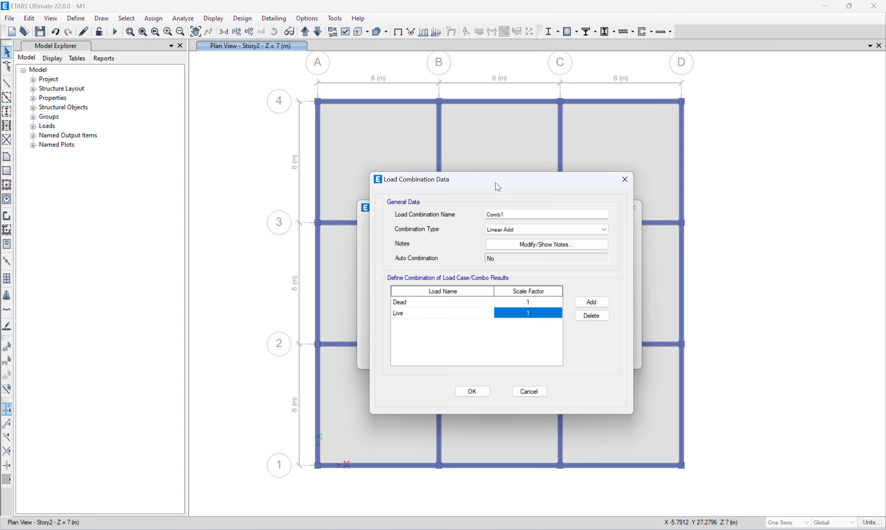
pyautogui.moveTo(495, 183); pyautogui.dragTo(495, 177)
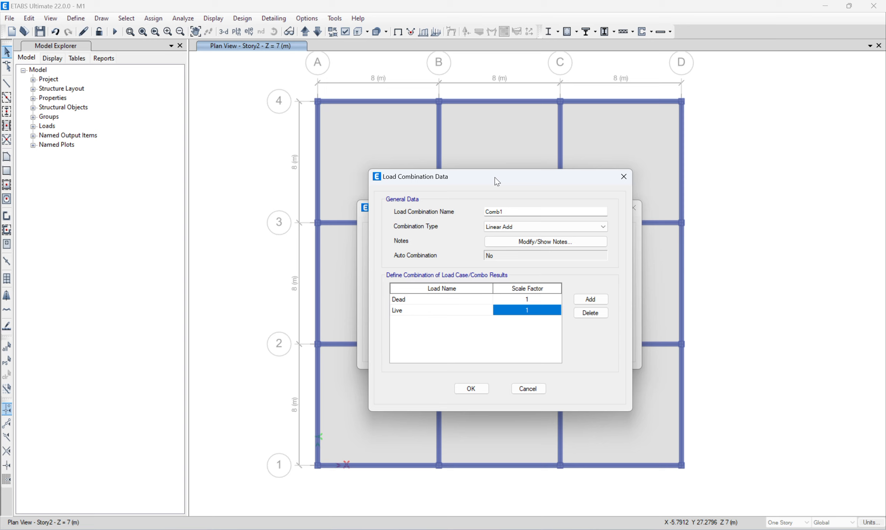
pyautogui.moveTo(498, 182); pyautogui.dragTo(497, 181)
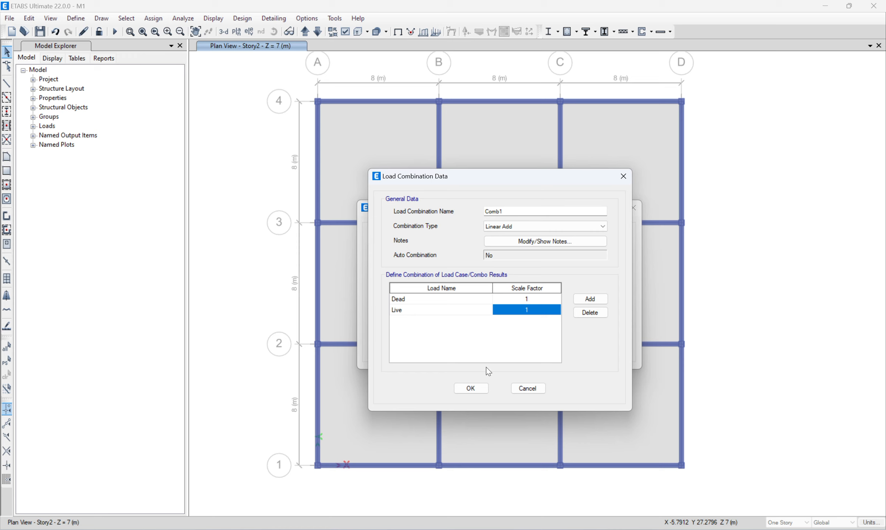
pyautogui.click(472, 389)
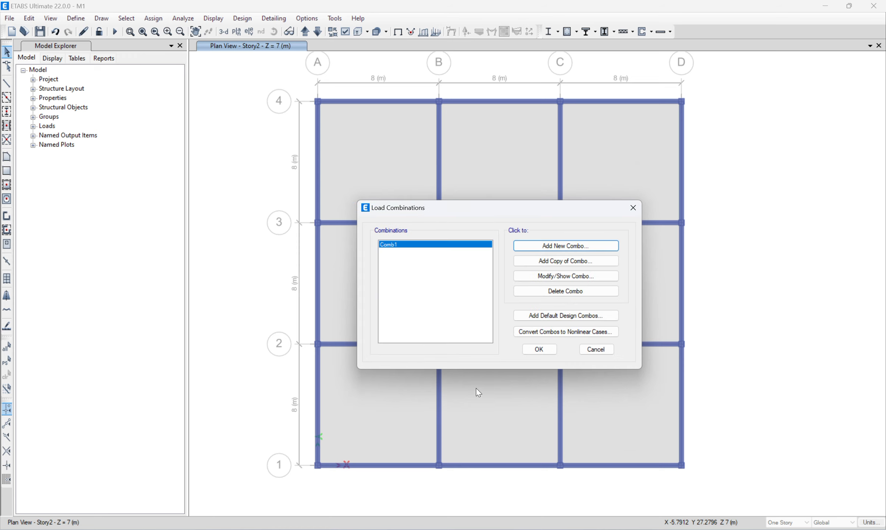
# Start a second Linear Add load combination containing the Dead and Live cases
pyautogui.click(544, 262)
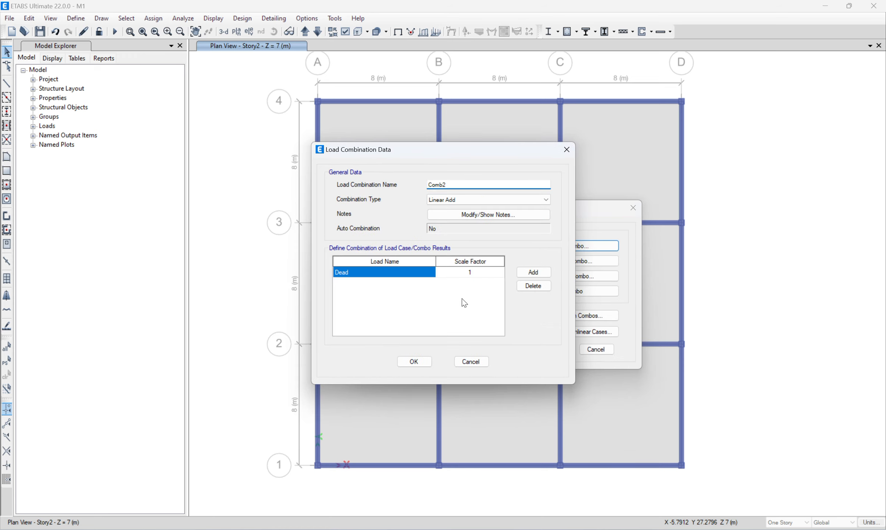
pyautogui.click(534, 272)
pyautogui.click(415, 281)
pyautogui.click(415, 282)
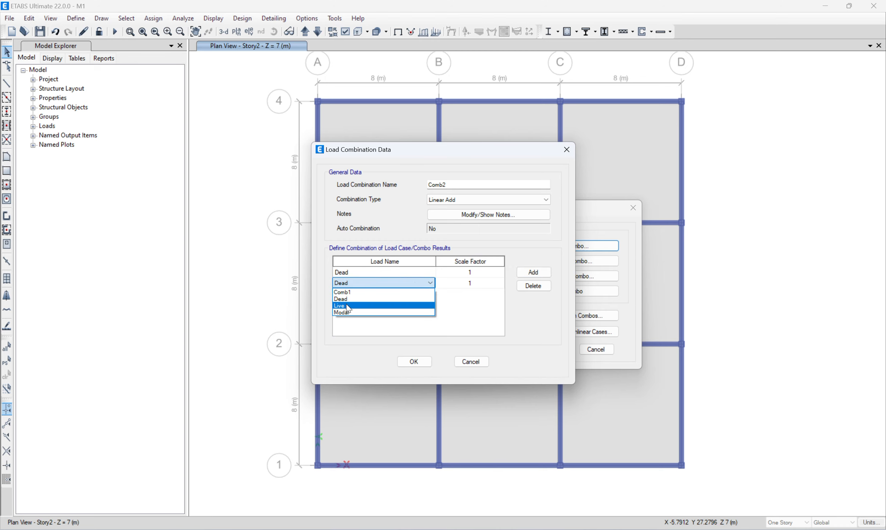
pyautogui.click(373, 306)
# Set the second combination's scale factors to 1.2 for Dead and 1.6 for Live, and save the load combinations
pyautogui.click(490, 276)
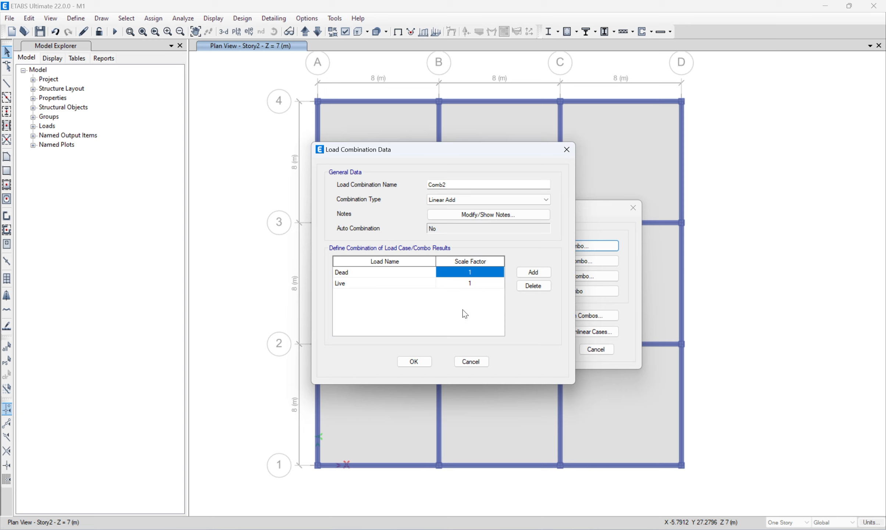
pyautogui.write('1.2')
pyautogui.click(471, 283)
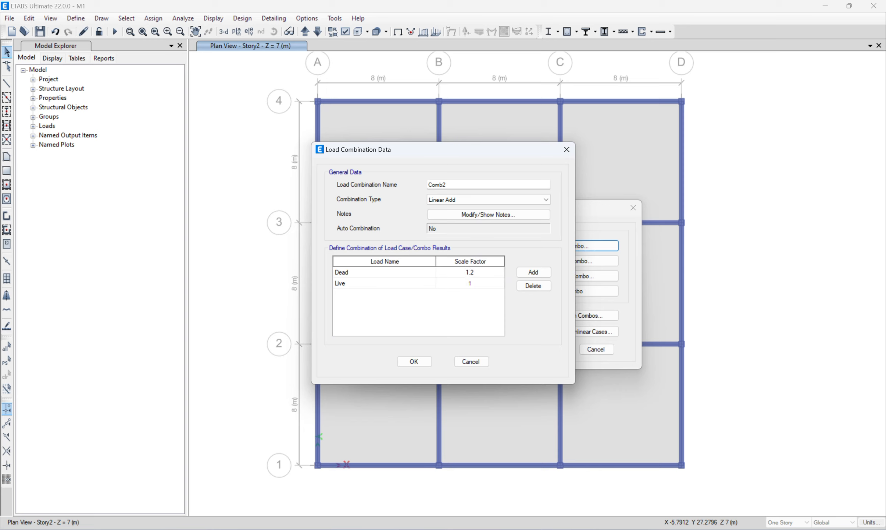
pyautogui.write('1.6')
pyautogui.click(474, 272)
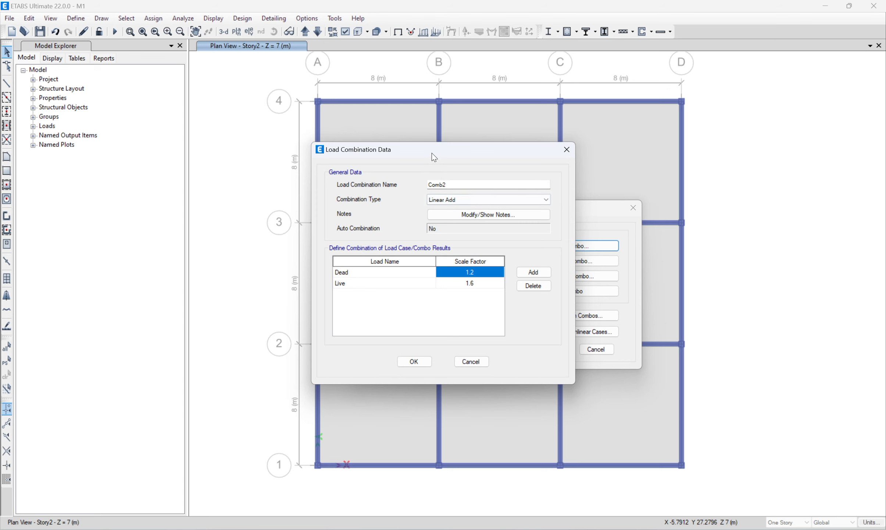
pyautogui.moveTo(432, 154); pyautogui.dragTo(486, 174)
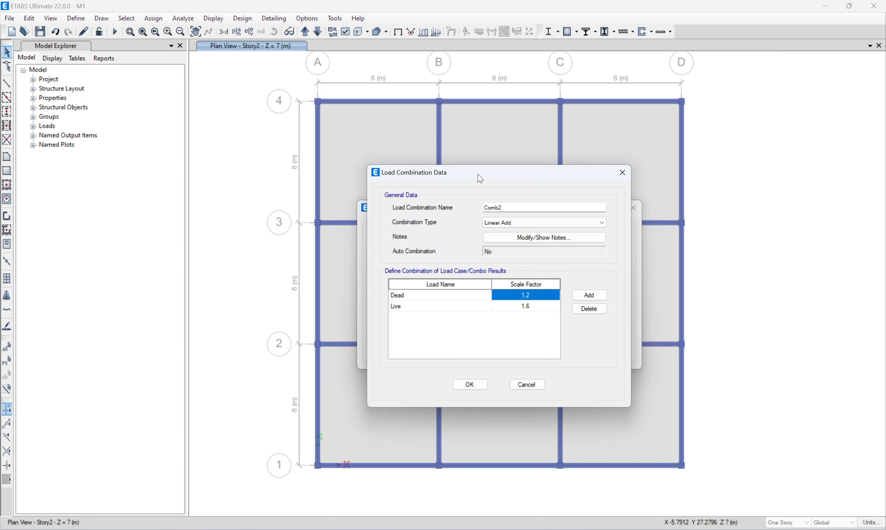
pyautogui.moveTo(480, 178); pyautogui.dragTo(482, 179)
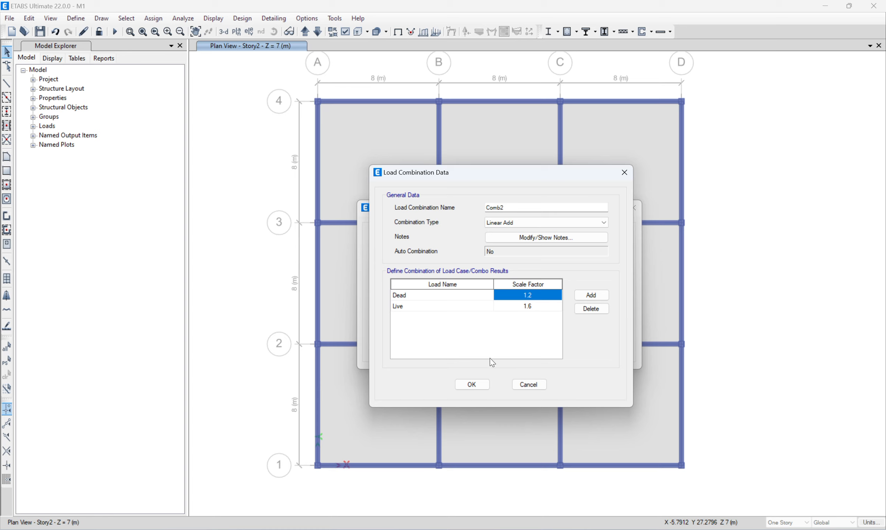
pyautogui.click(470, 385)
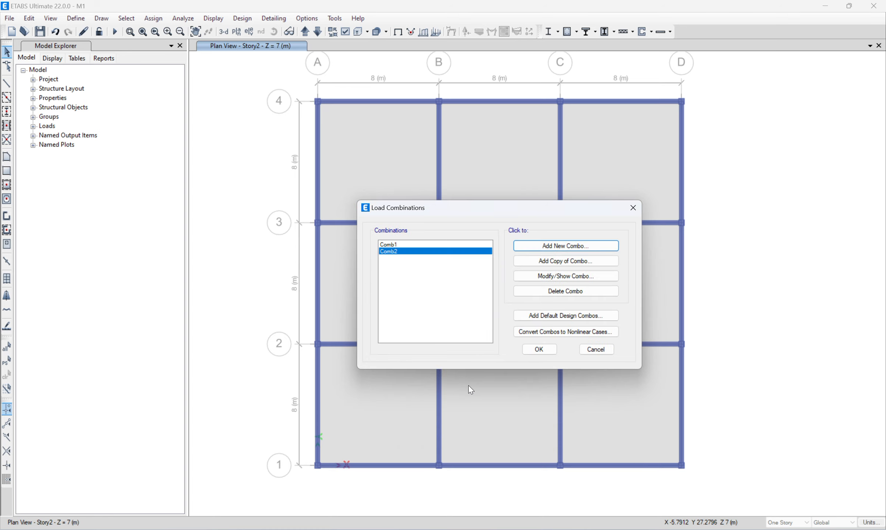
pyautogui.click(543, 352)
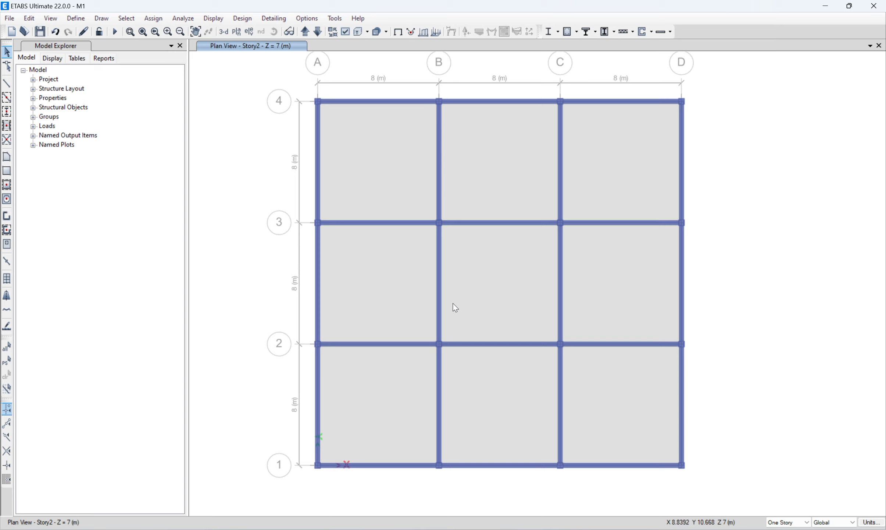